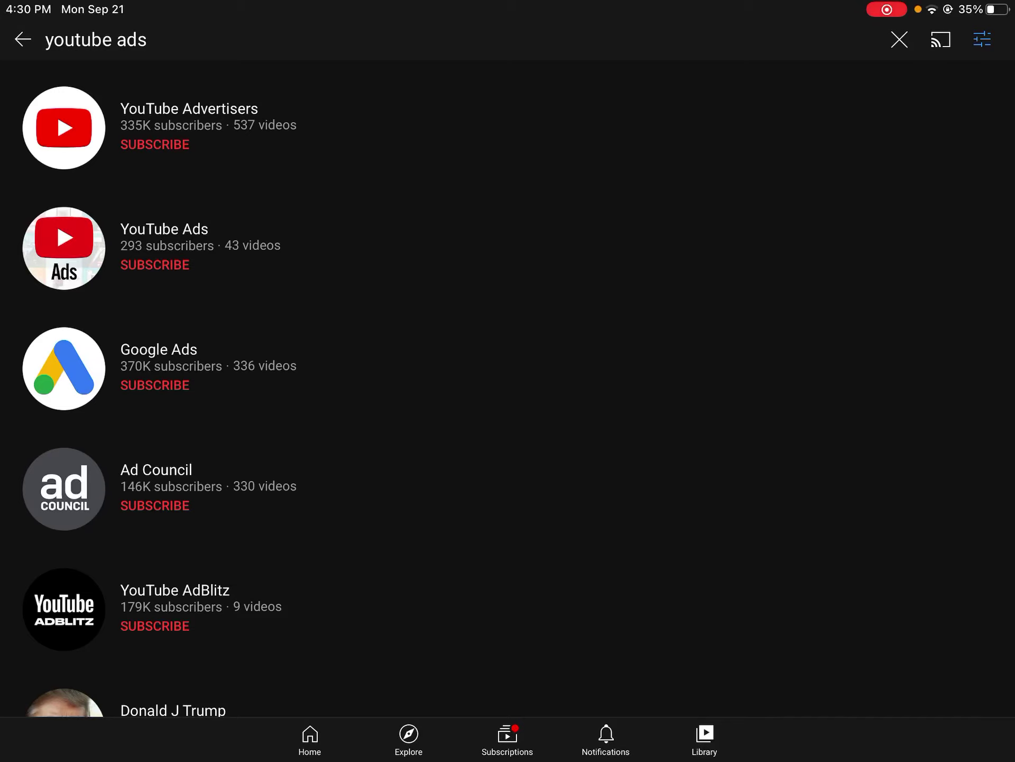
pyautogui.scroll(-2, 508, 397)
pyautogui.scroll(3, 508, 397)
pyautogui.scroll(-8, 508, 389)
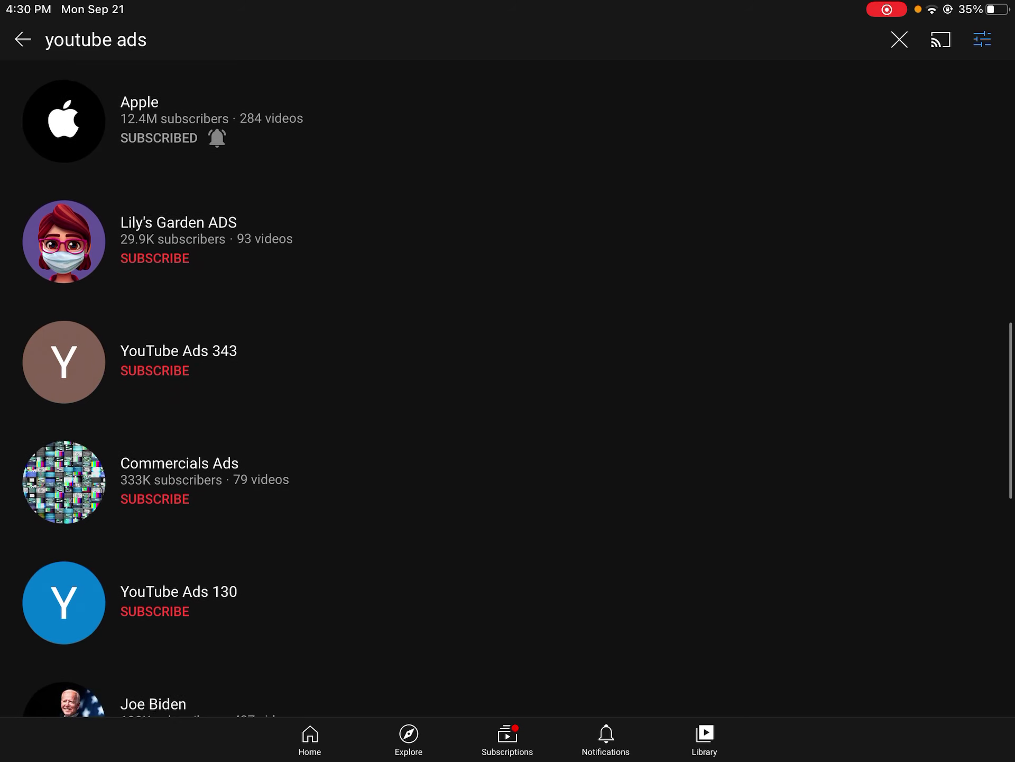
pyautogui.scroll(-3, 508, 389)
pyautogui.scroll(-2, 507, 389)
pyautogui.scroll(-2, 509, 388)
pyautogui.scroll(-2, 508, 388)
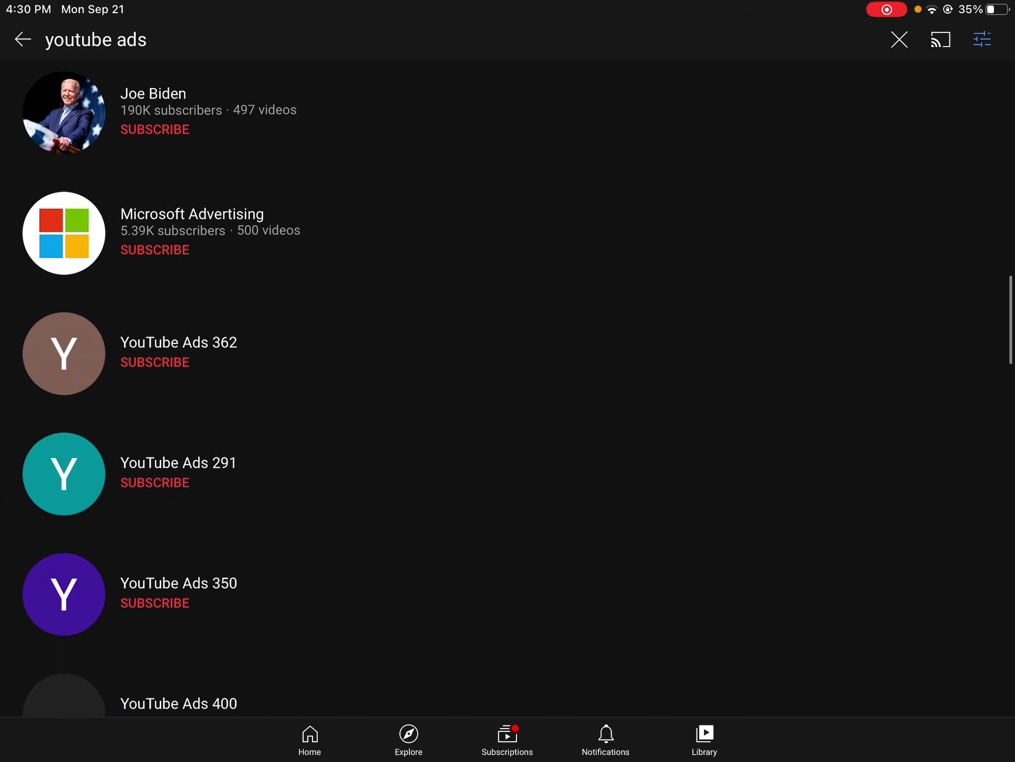
pyautogui.scroll(-3, 508, 389)
pyautogui.scroll(-4, 508, 389)
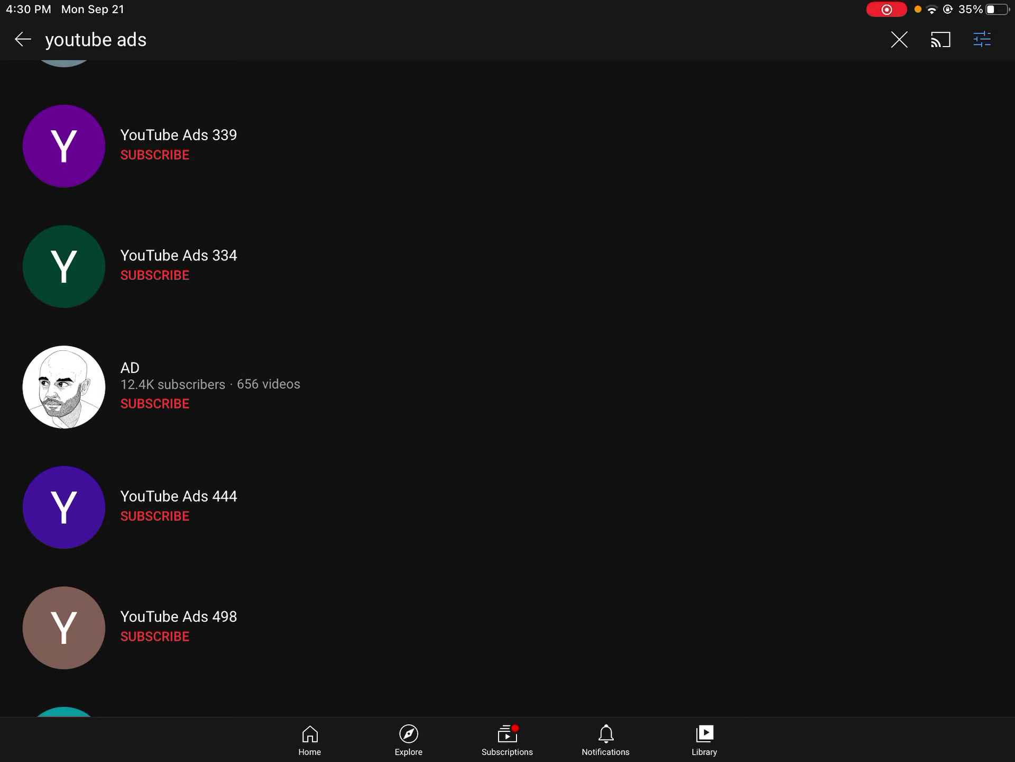
pyautogui.scroll(5, 508, 389)
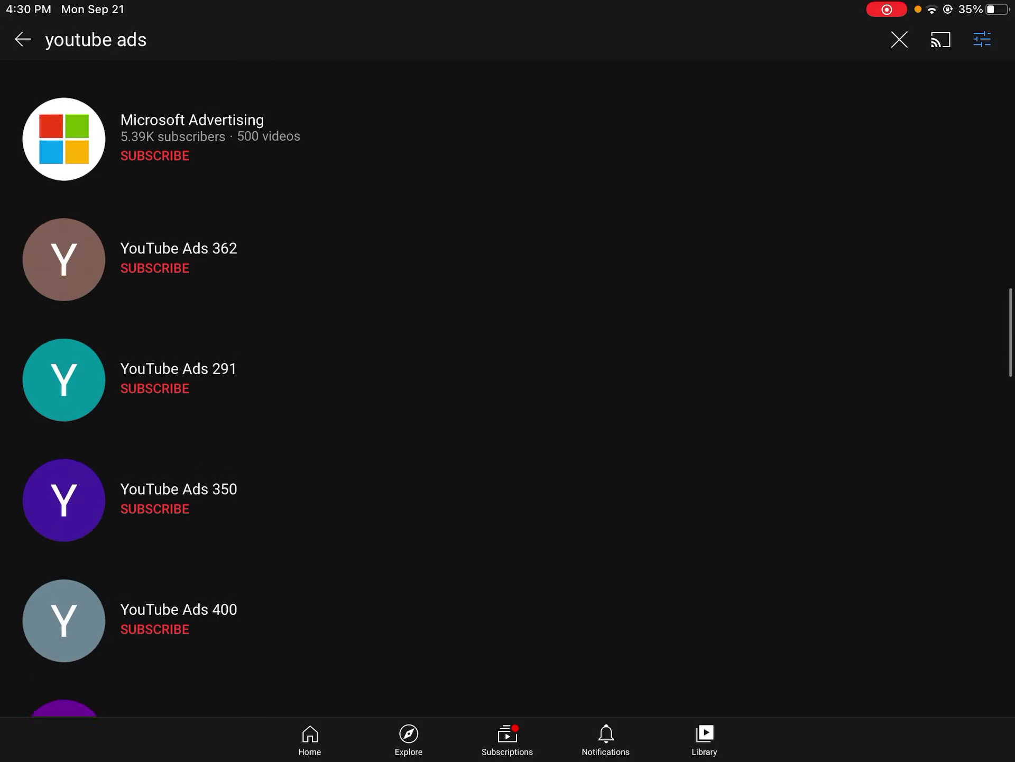
pyautogui.scroll(3, 508, 389)
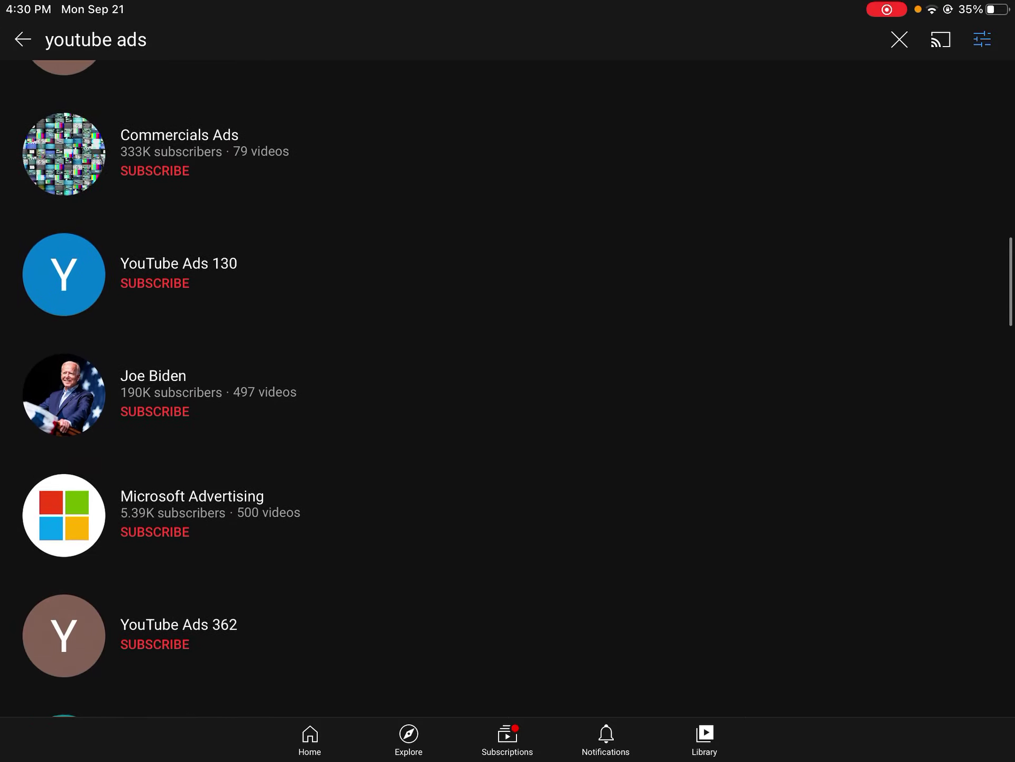
pyautogui.scroll(5, 508, 389)
pyautogui.scroll(2, 508, 389)
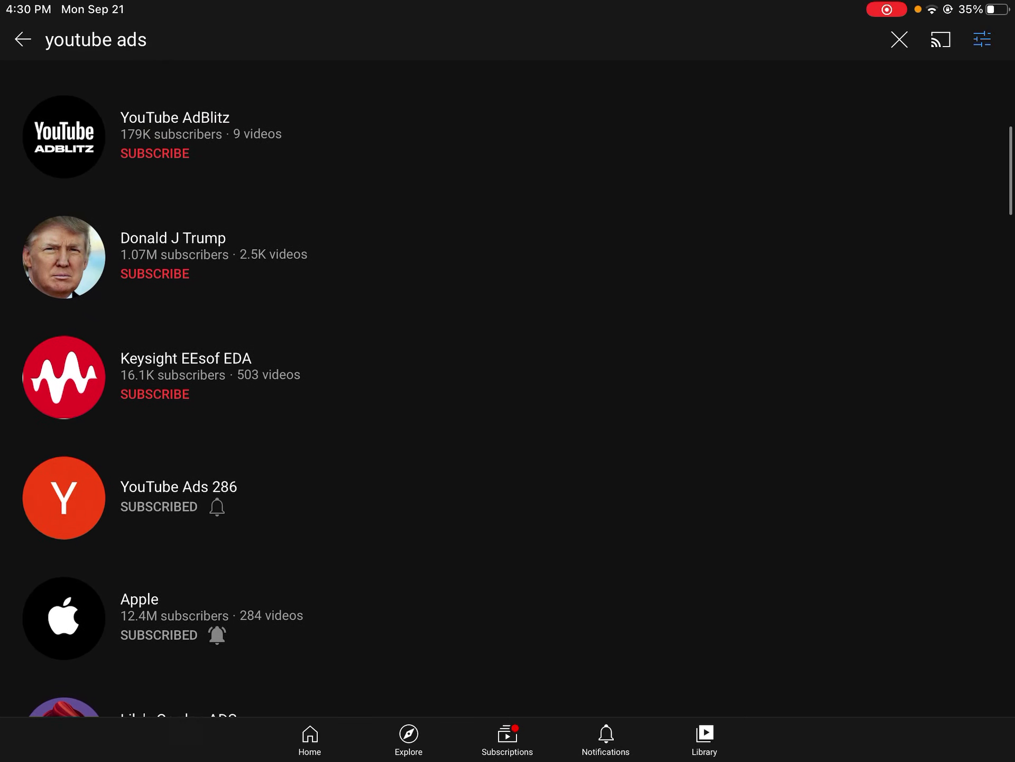
pyautogui.scroll(3, 509, 389)
pyautogui.scroll(2, 508, 390)
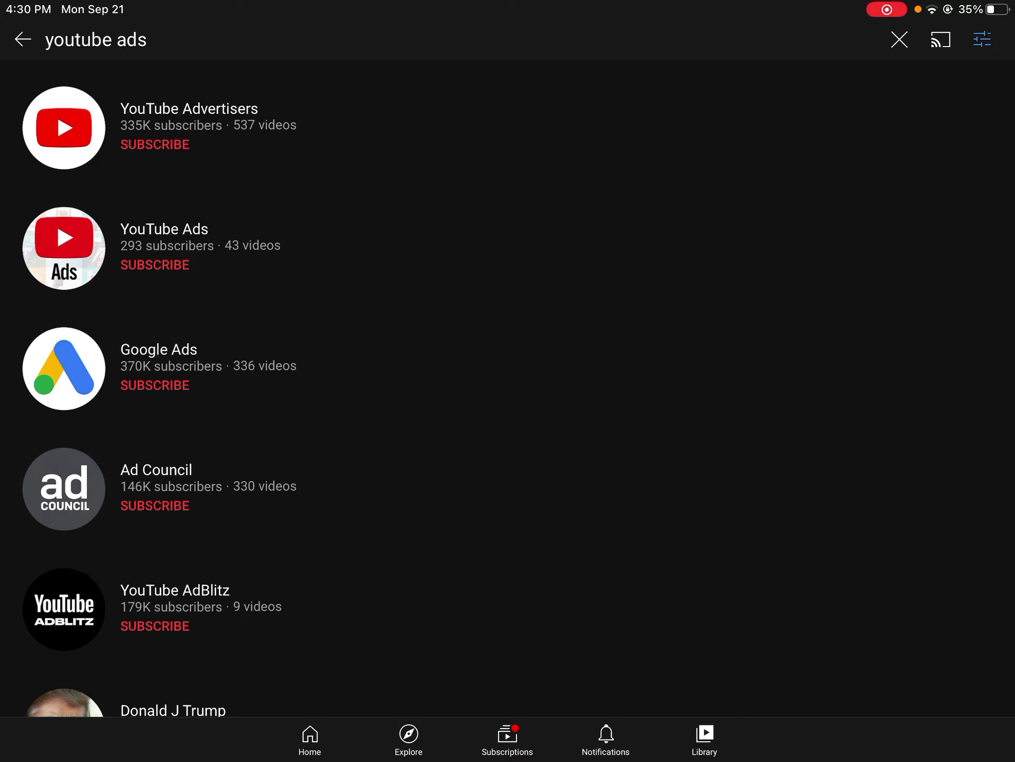
# Filter the 'youtube ads' search results to the Video type
pyautogui.click(983, 39)
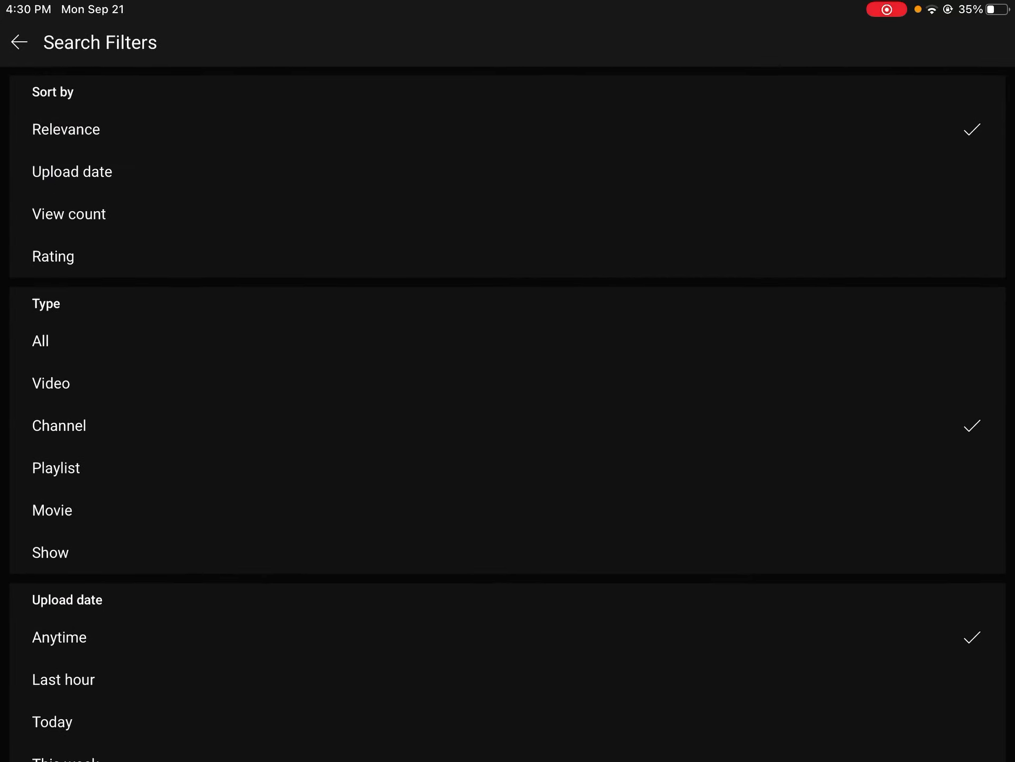
pyautogui.click(19, 43)
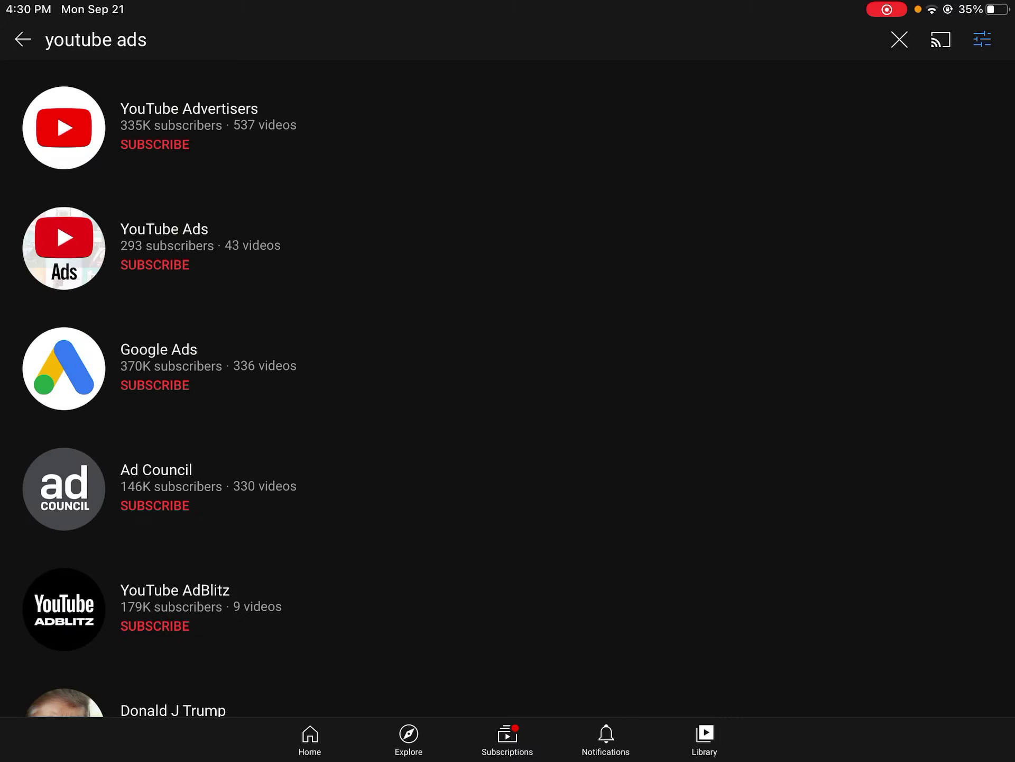
pyautogui.click(982, 39)
pyautogui.scroll(-1, 507, 381)
pyautogui.click(508, 383)
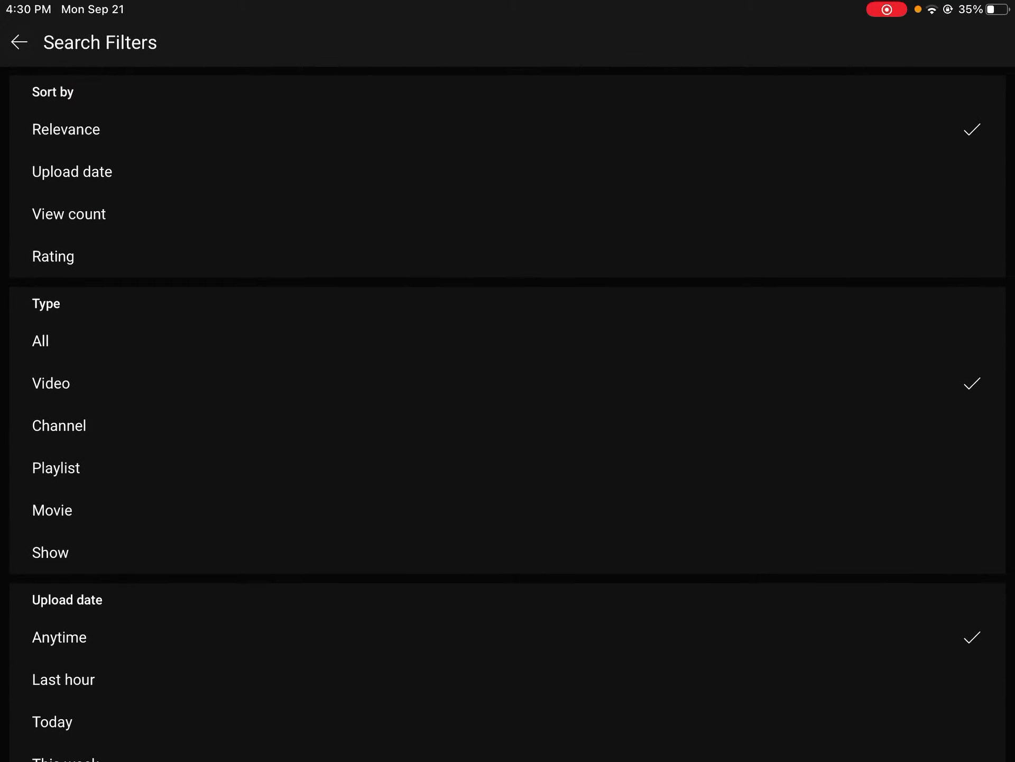
pyautogui.click(20, 42)
# Switch the 'youtube ads' type filter back to Channel
pyautogui.click(982, 39)
pyautogui.scroll(-1, 507, 381)
pyautogui.click(59, 426)
pyautogui.click(19, 42)
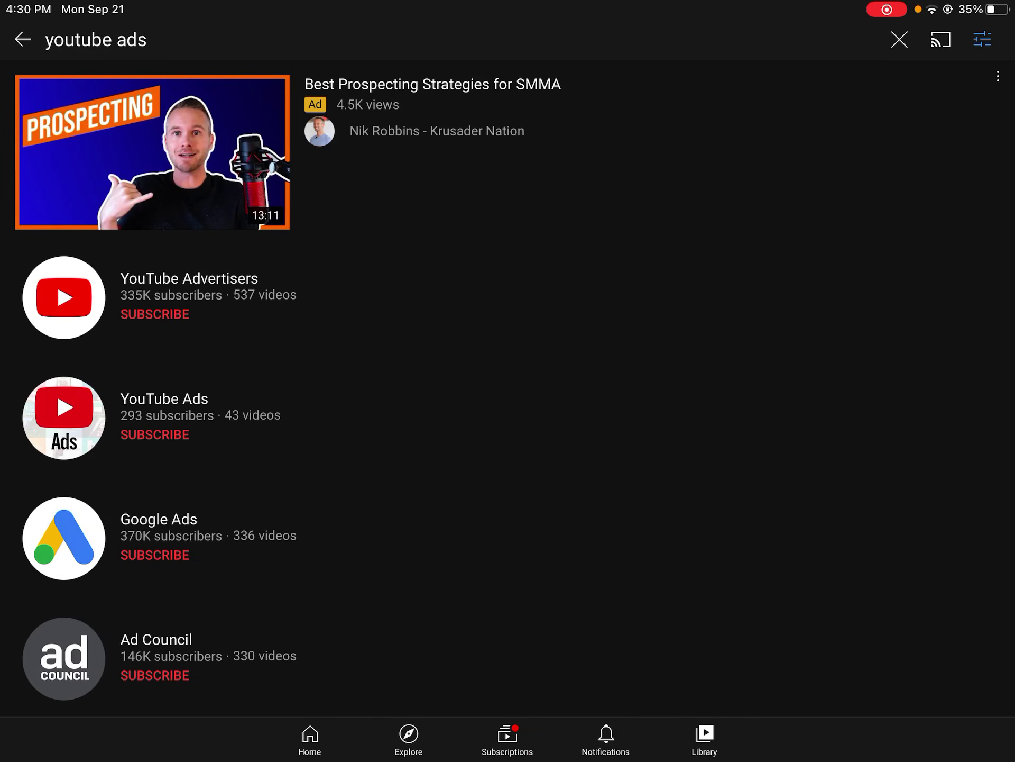
pyautogui.scroll(-5, 509, 389)
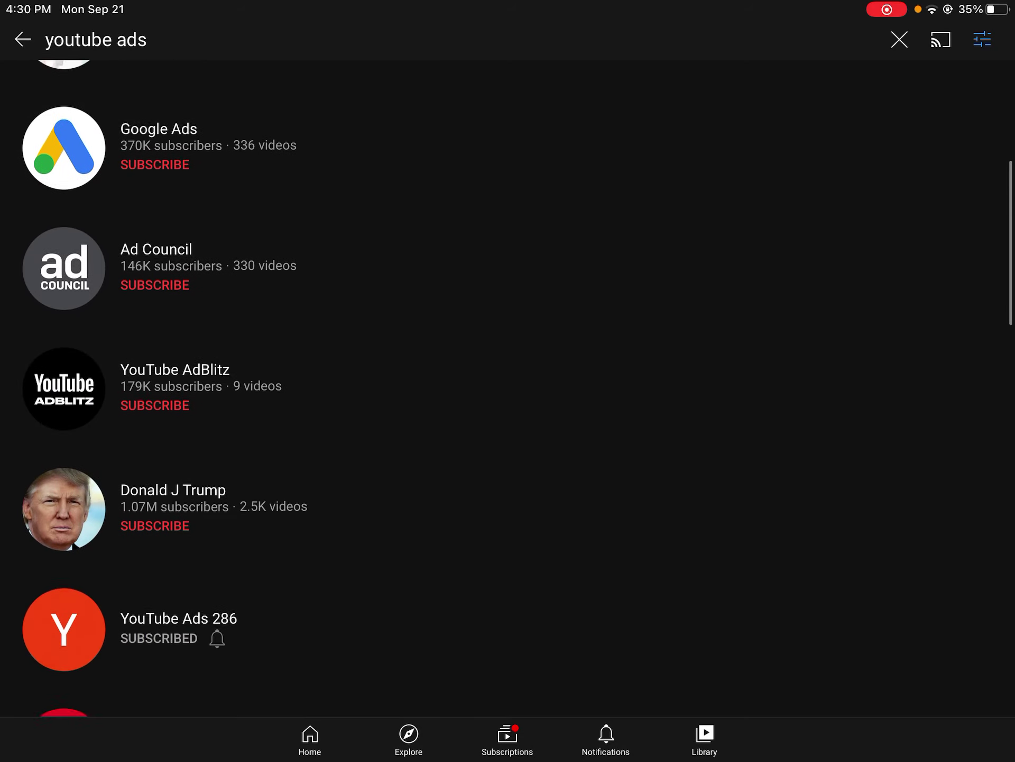
pyautogui.scroll(2, 509, 389)
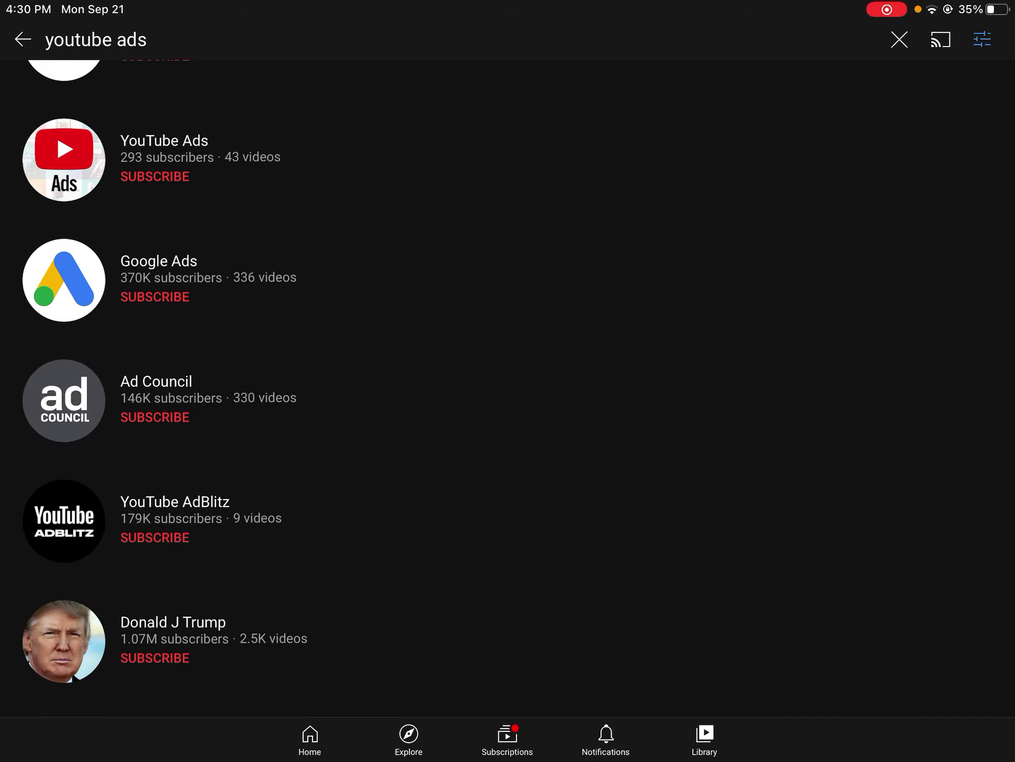
pyautogui.scroll(-4, 508, 389)
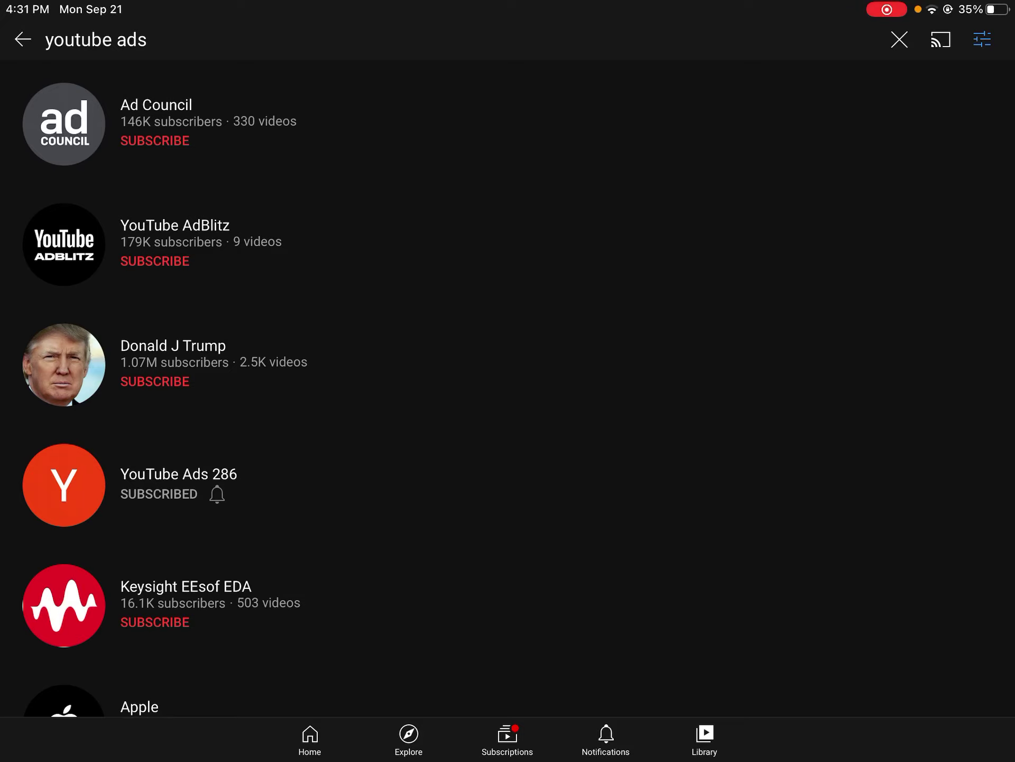
pyautogui.scroll(-5, 509, 390)
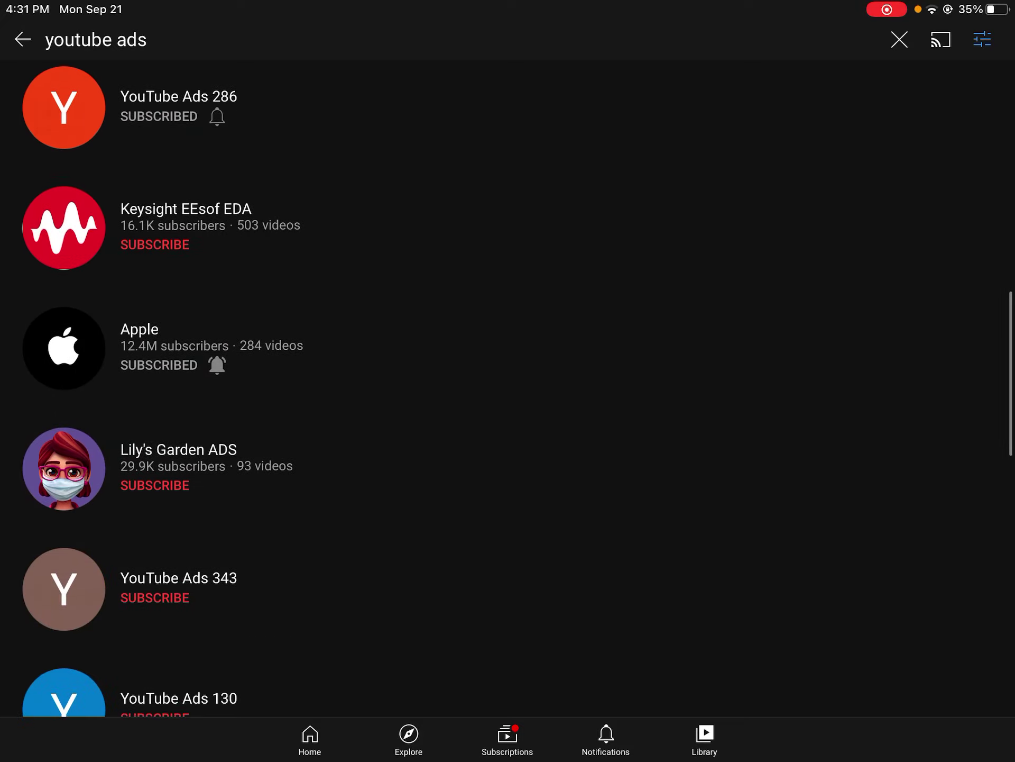
pyautogui.scroll(-5, 508, 388)
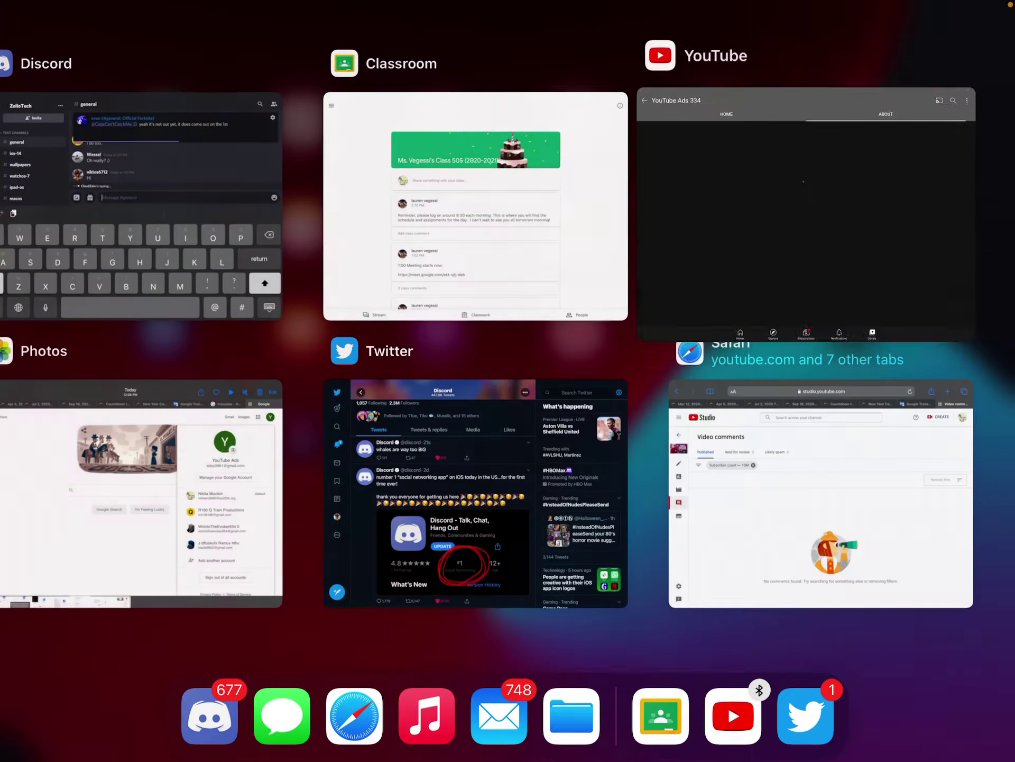
# Reopen YouTube from the App Switcher and restrict 'youtube ads' results to Channel type
pyautogui.click(507, 635)
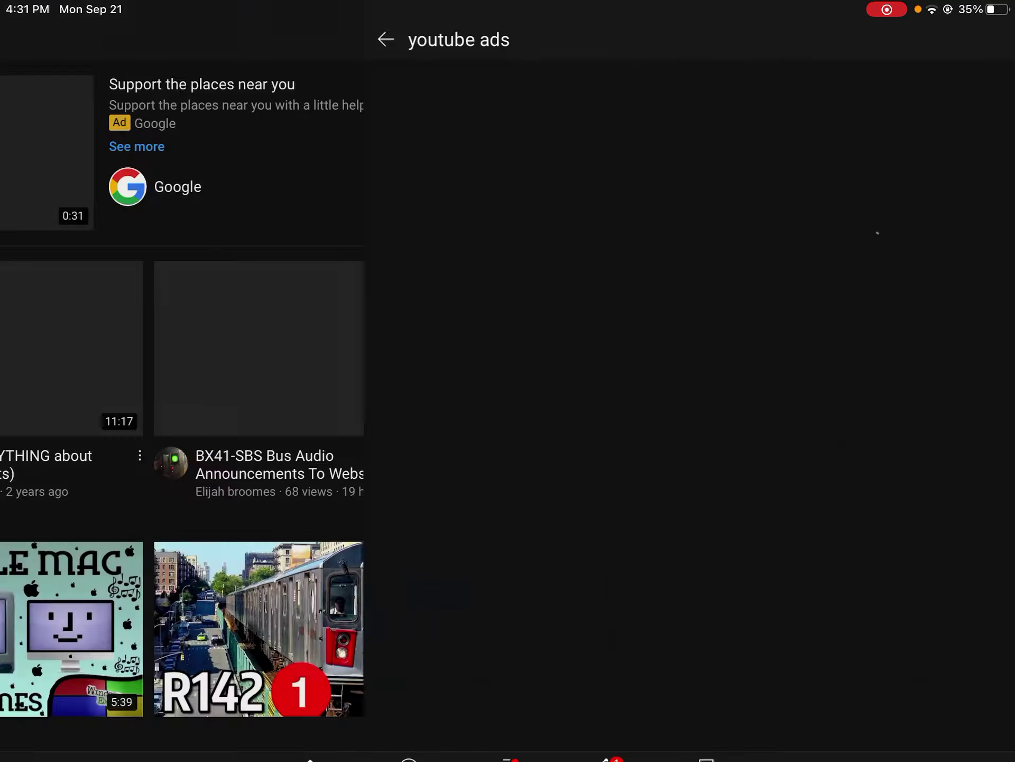
pyautogui.click(983, 40)
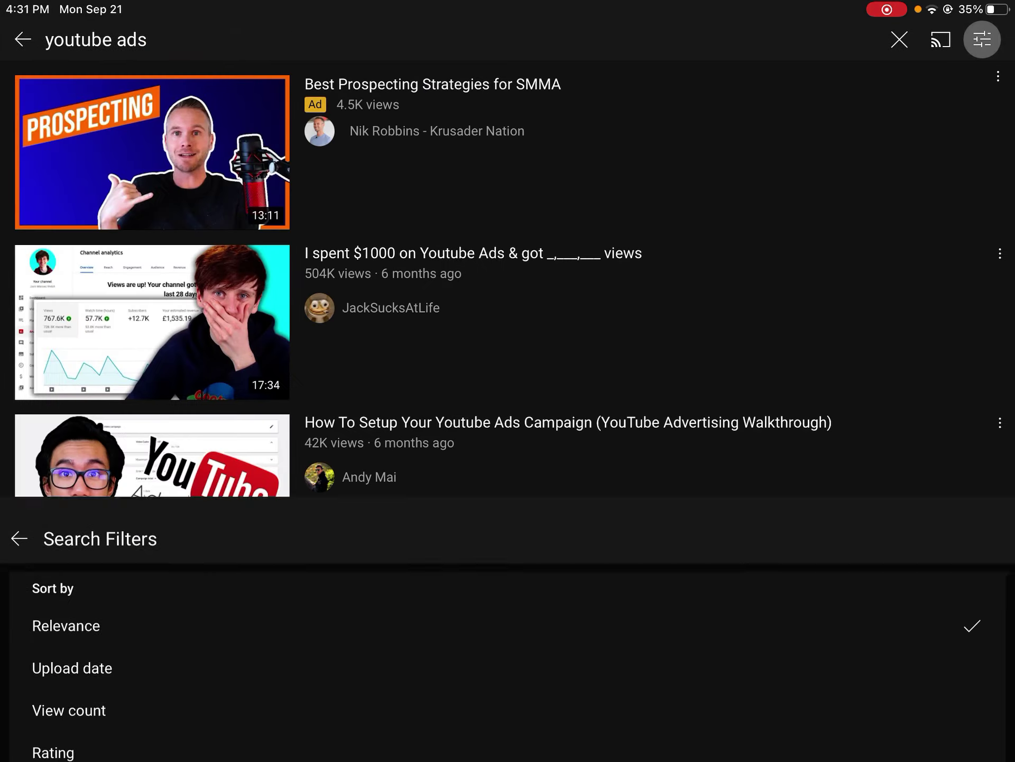
pyautogui.click(59, 425)
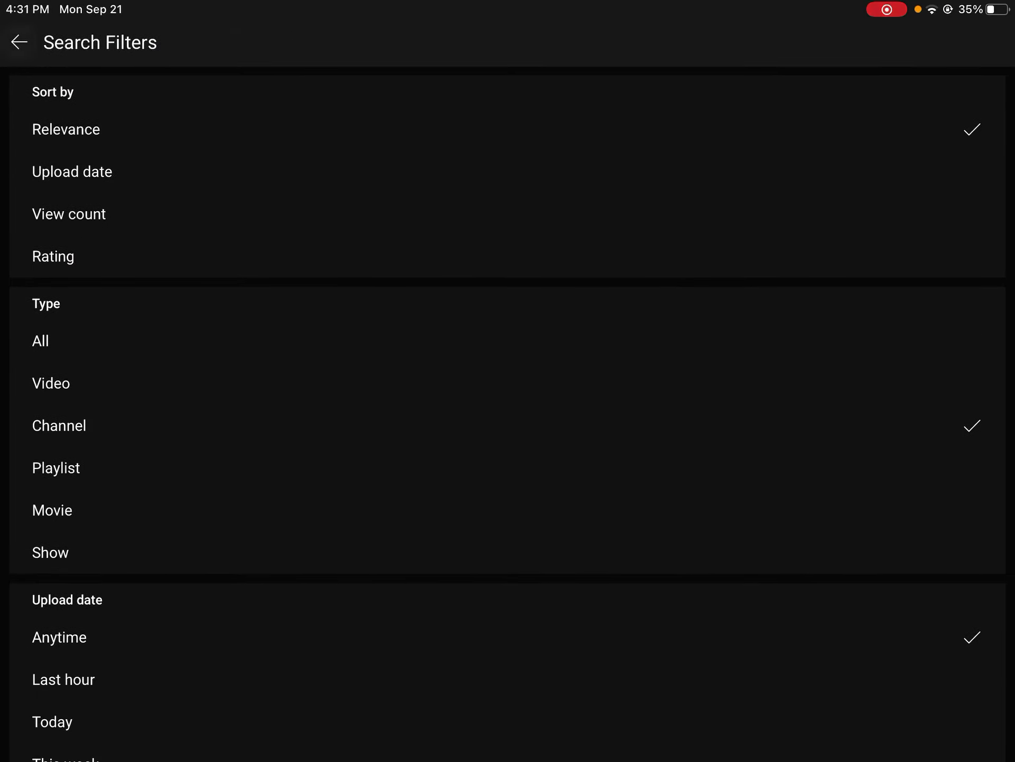
pyautogui.scroll(-10, 508, 381)
pyautogui.scroll(-15, 508, 382)
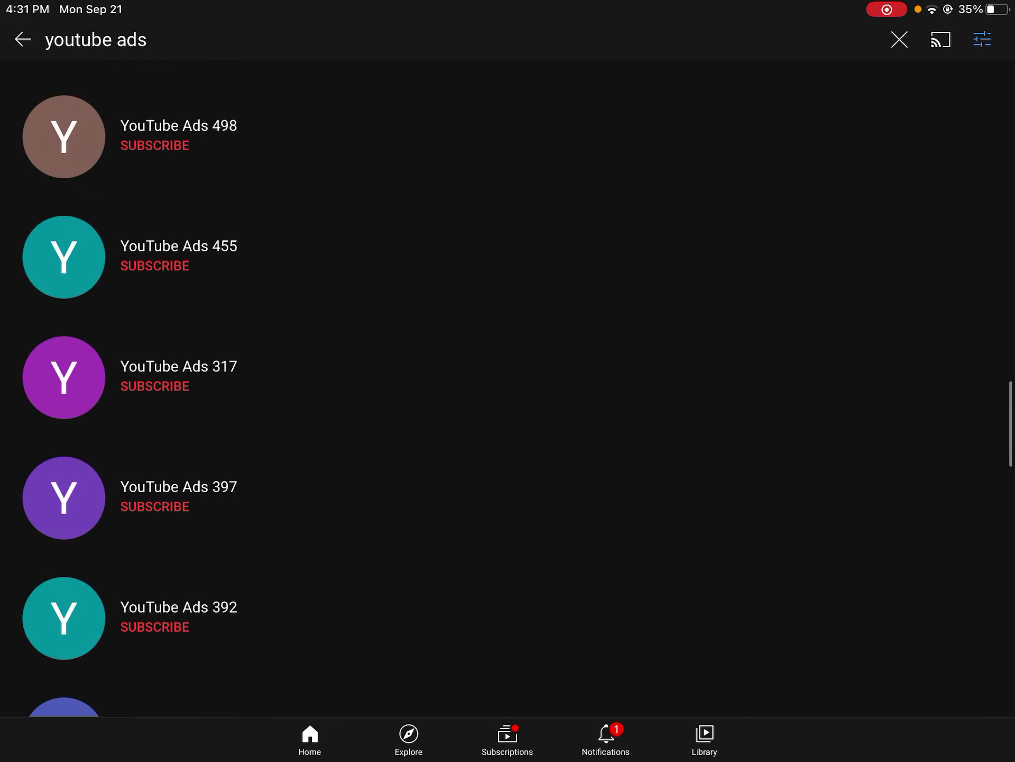
# Subscribe to YouTube Ads 317 on its empty channel page, then go back to results
pyautogui.click(178, 373)
pyautogui.click(182, 188)
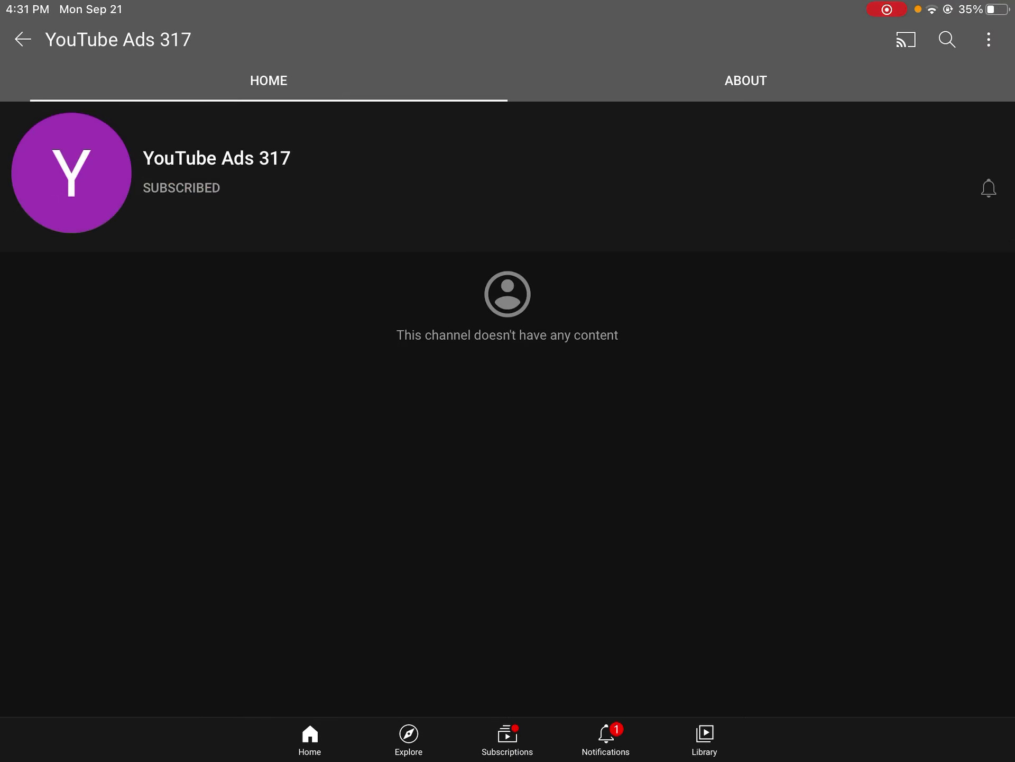
pyautogui.scroll(2, 507, 381)
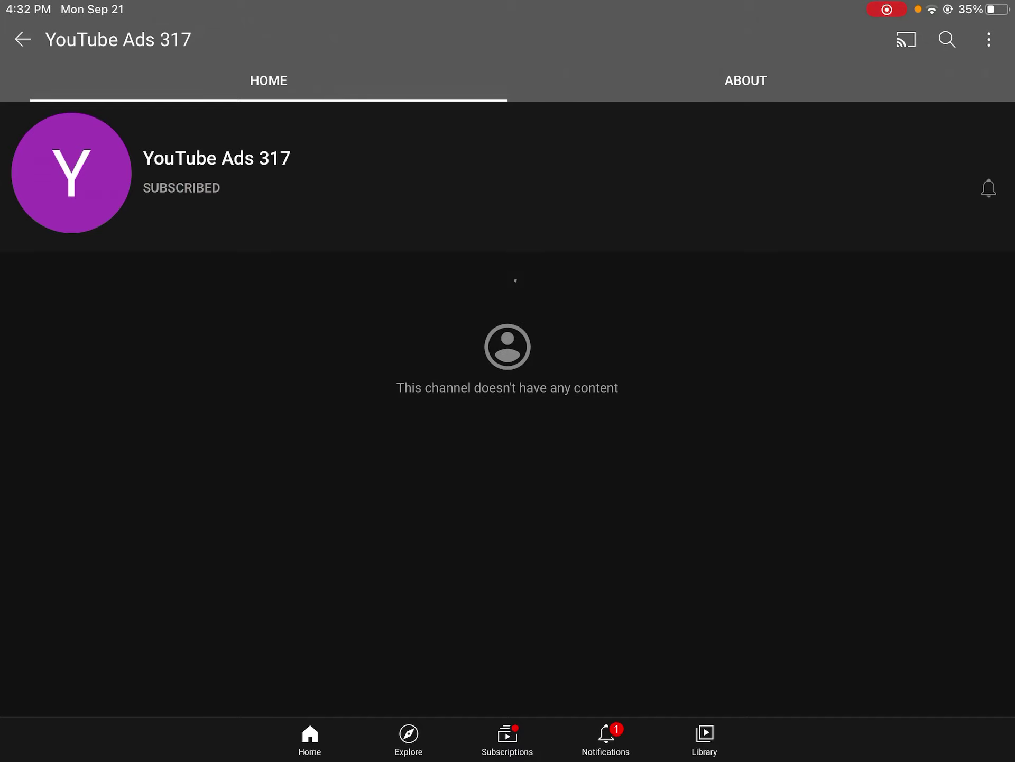
pyautogui.scroll(1, 508, 381)
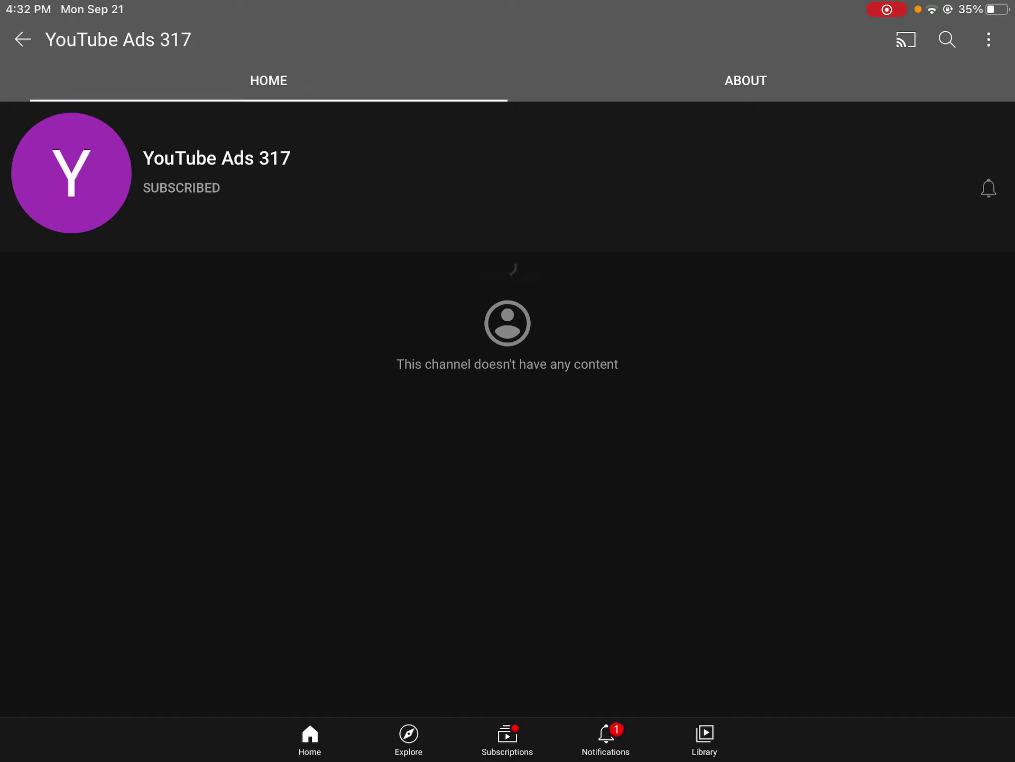
pyautogui.click(22, 39)
pyautogui.scroll(-5, 508, 380)
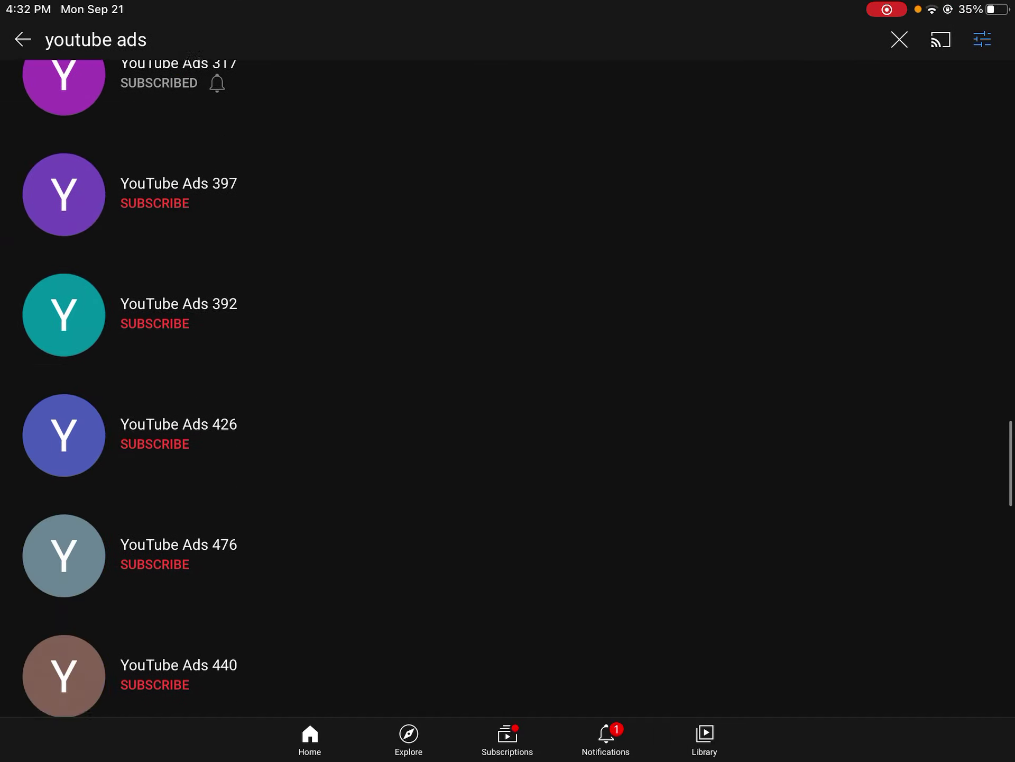
pyautogui.scroll(-5, 508, 381)
pyautogui.scroll(-5, 508, 382)
pyautogui.scroll(-5, 508, 382)
pyautogui.scroll(-5, 508, 381)
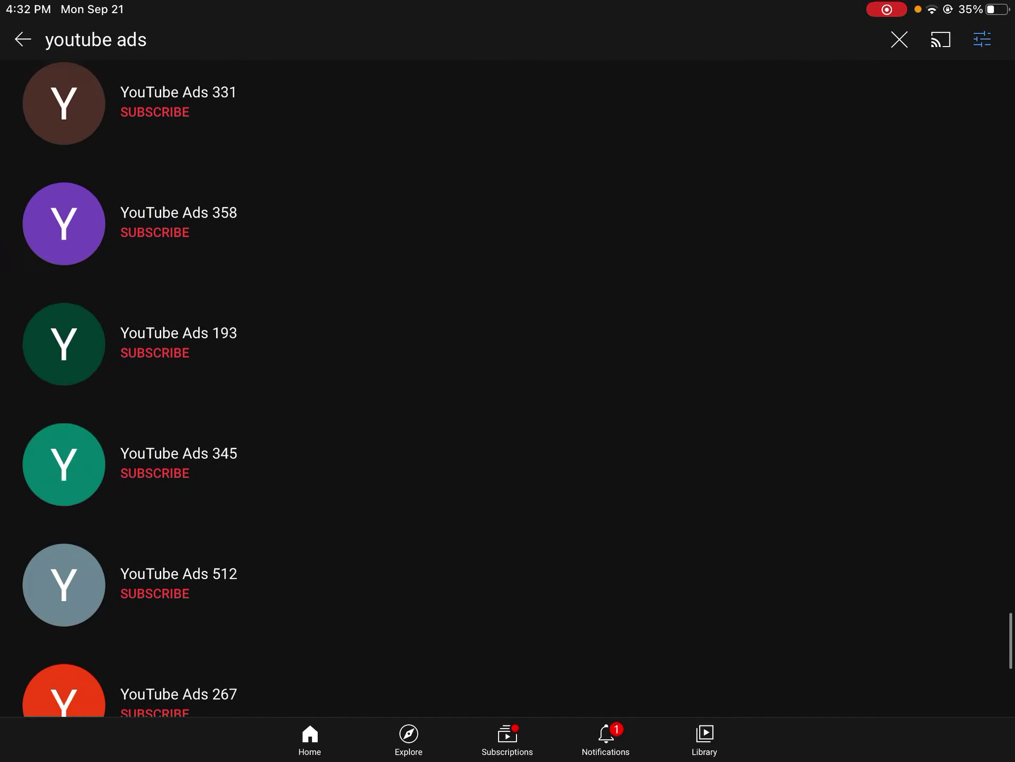
pyautogui.scroll(-5, 508, 381)
pyautogui.scroll(5, 508, 381)
pyautogui.scroll(5, 508, 382)
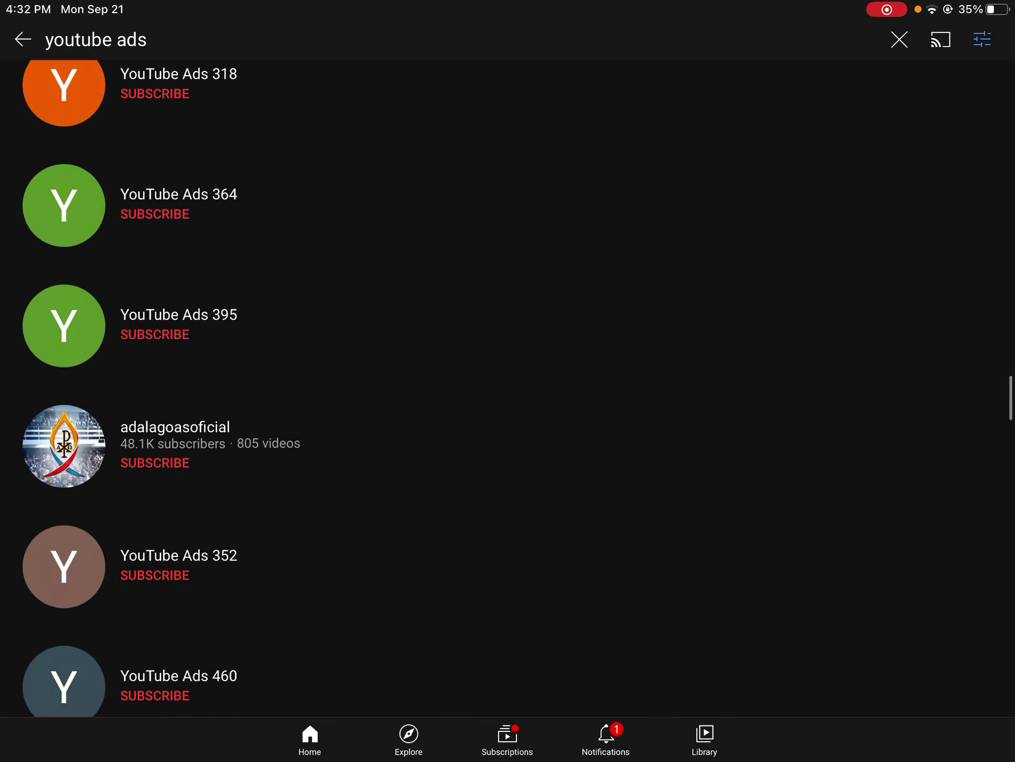
pyautogui.scroll(-5, 508, 381)
pyautogui.scroll(-5, 508, 380)
pyautogui.scroll(-5, 508, 381)
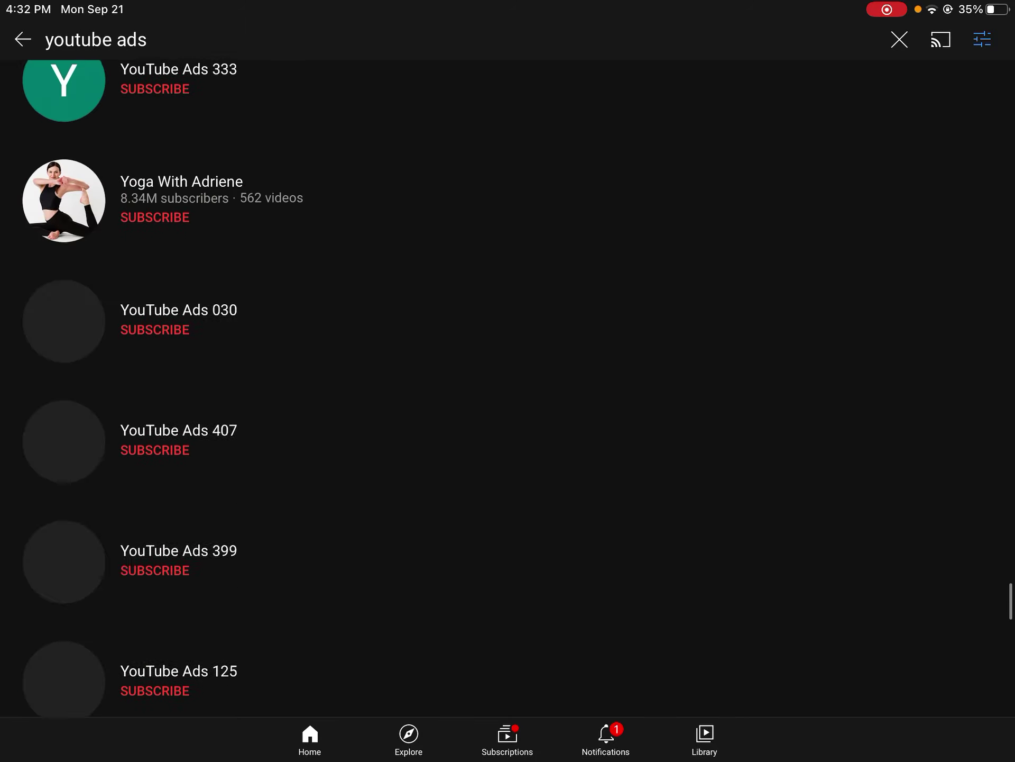
pyautogui.scroll(-5, 508, 381)
pyautogui.scroll(-5, 508, 381)
pyautogui.scroll(-5, 508, 381)
pyautogui.scroll(-5, 508, 381)
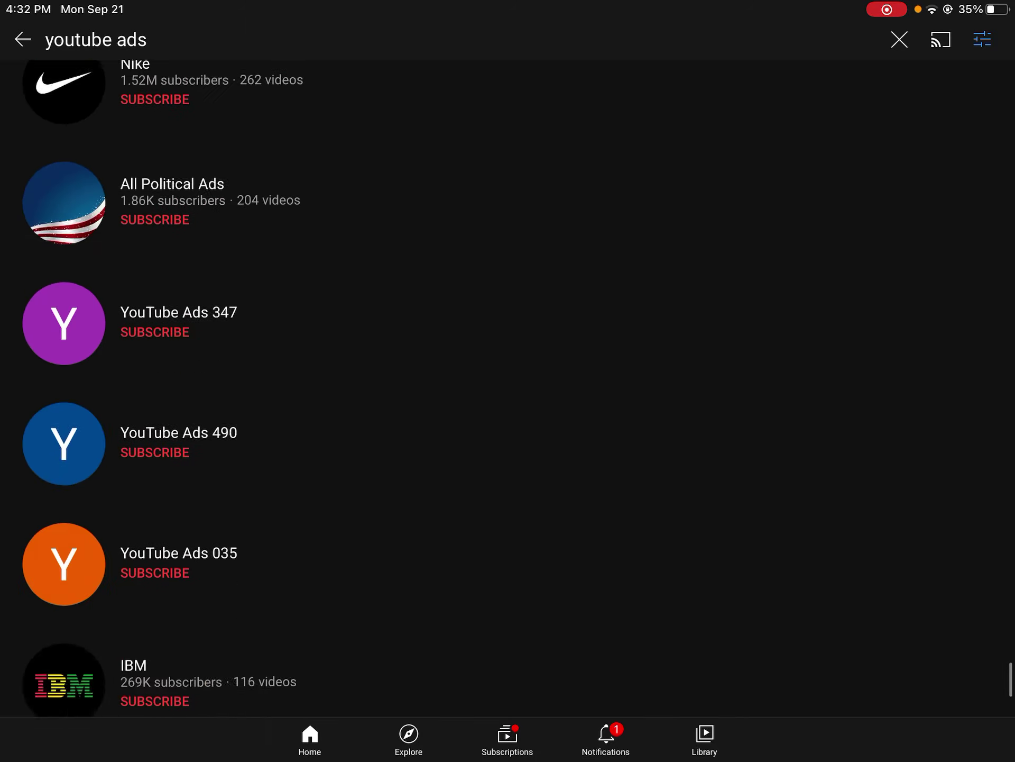
pyautogui.scroll(-5, 508, 381)
pyautogui.scroll(-5, 508, 381)
pyautogui.scroll(-5, 508, 381)
pyautogui.scroll(-5, 508, 381)
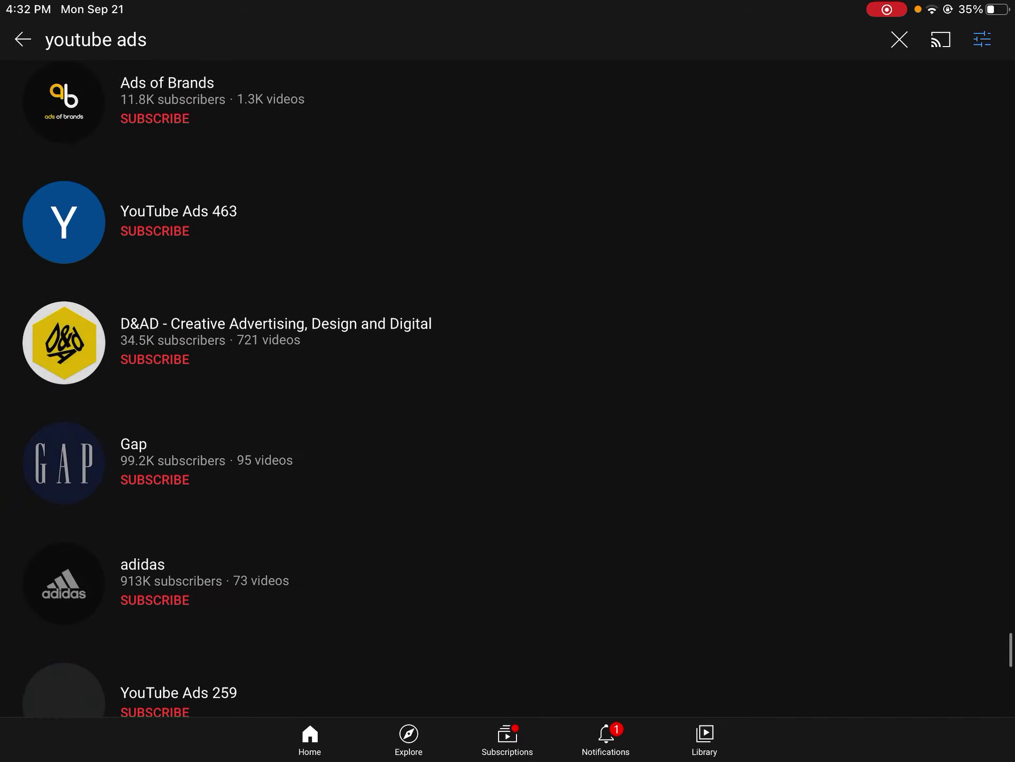
pyautogui.scroll(-5, 509, 380)
pyautogui.scroll(-5, 507, 381)
pyautogui.scroll(-5, 508, 381)
pyautogui.scroll(-5, 508, 382)
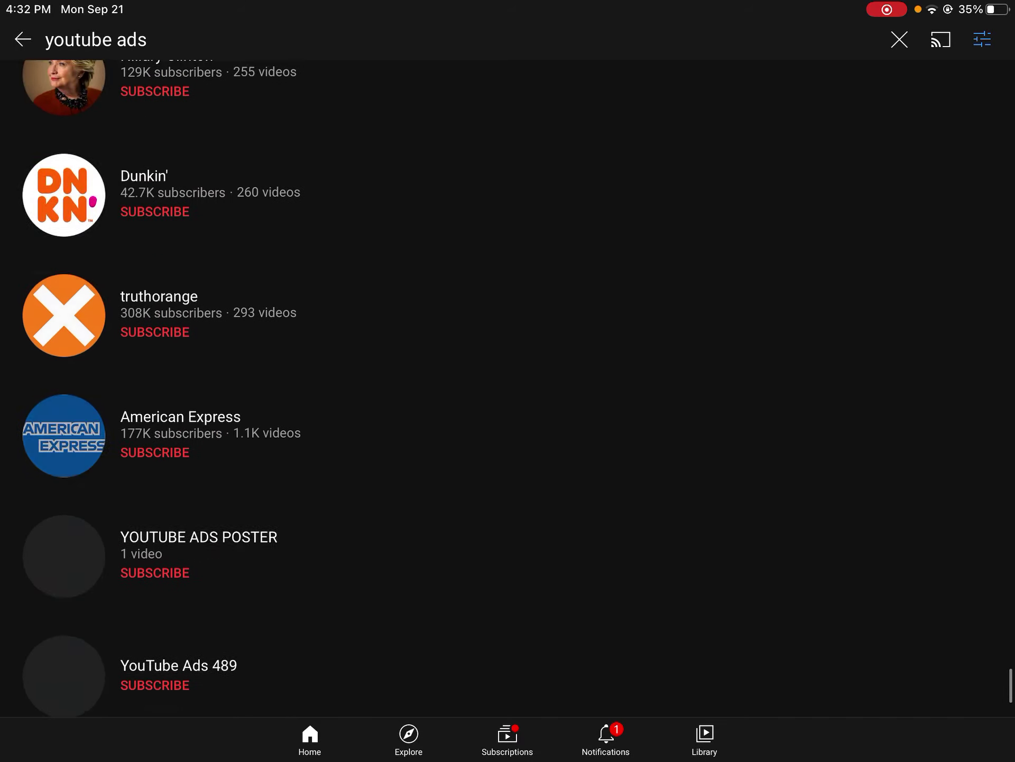
pyautogui.scroll(-5, 508, 381)
pyautogui.scroll(-5, 507, 381)
pyautogui.scroll(-5, 509, 381)
pyautogui.scroll(-1, 508, 381)
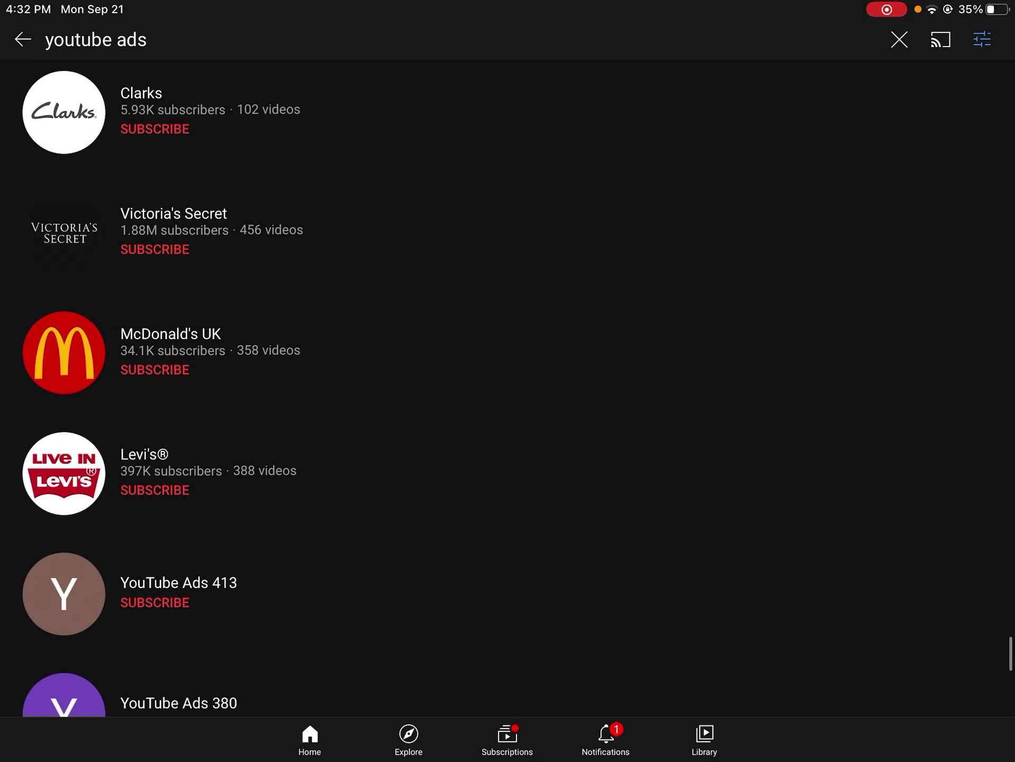
pyautogui.scroll(-3, 508, 381)
pyautogui.scroll(5, 508, 381)
pyautogui.scroll(5, 508, 381)
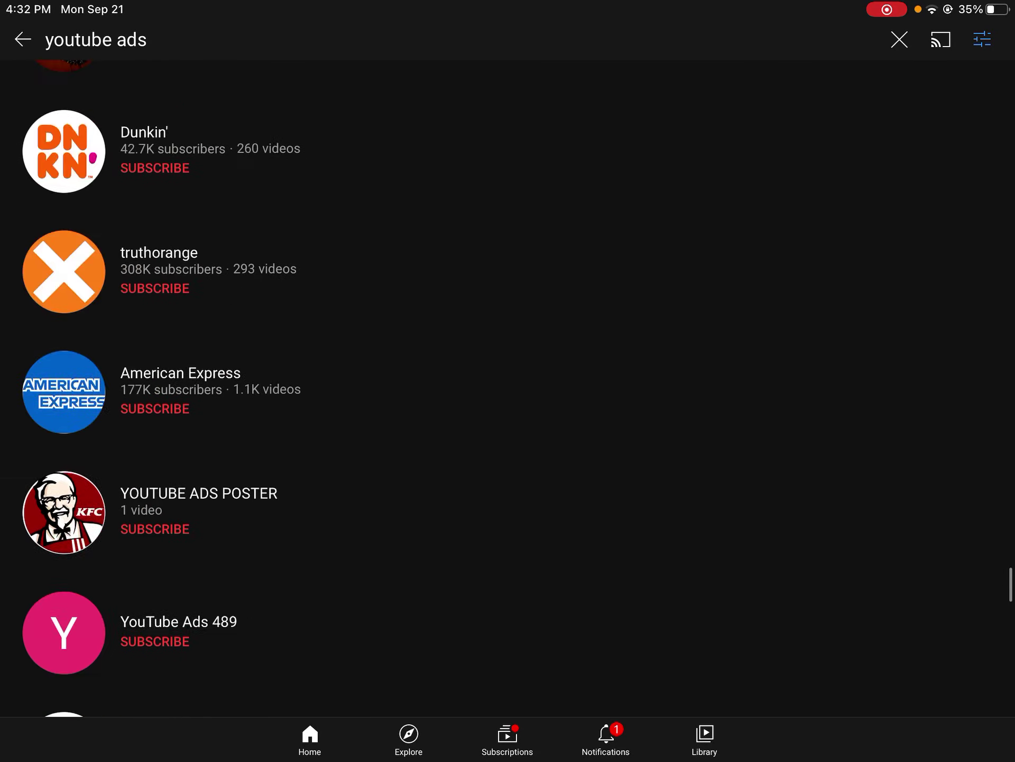
pyautogui.scroll(5, 509, 381)
pyautogui.scroll(5, 508, 381)
pyautogui.scroll(-5, 507, 381)
pyautogui.scroll(-5, 507, 381)
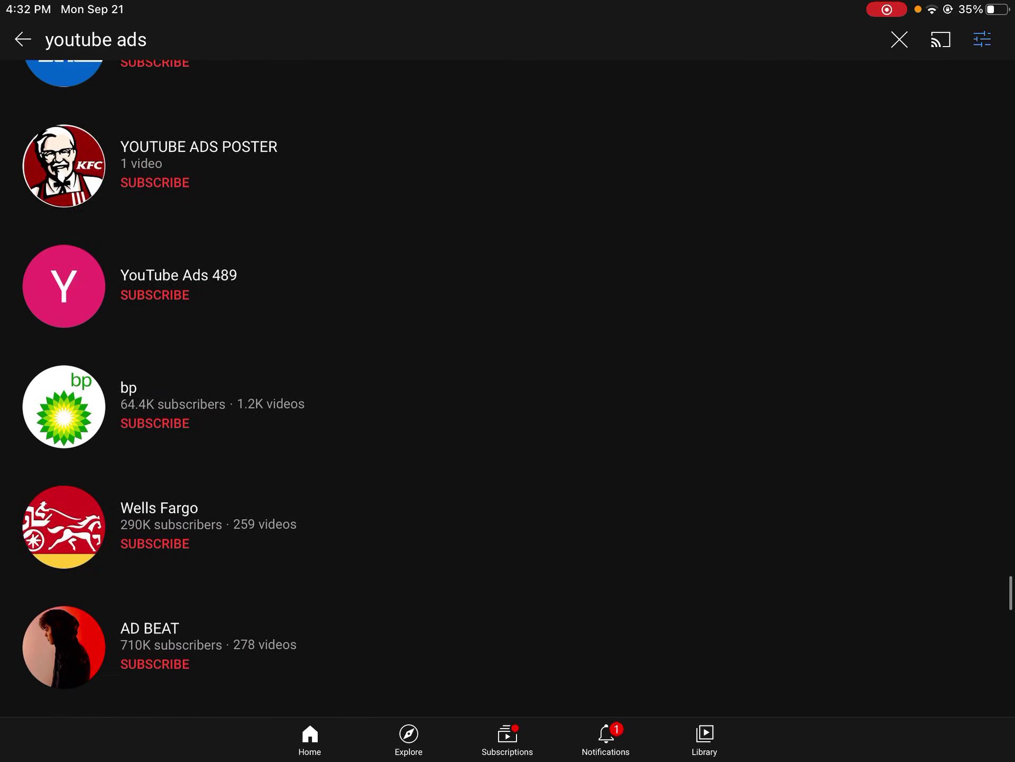
pyautogui.scroll(-5, 509, 380)
pyautogui.scroll(-5, 507, 381)
pyautogui.scroll(-5, 508, 381)
pyautogui.scroll(-5, 508, 381)
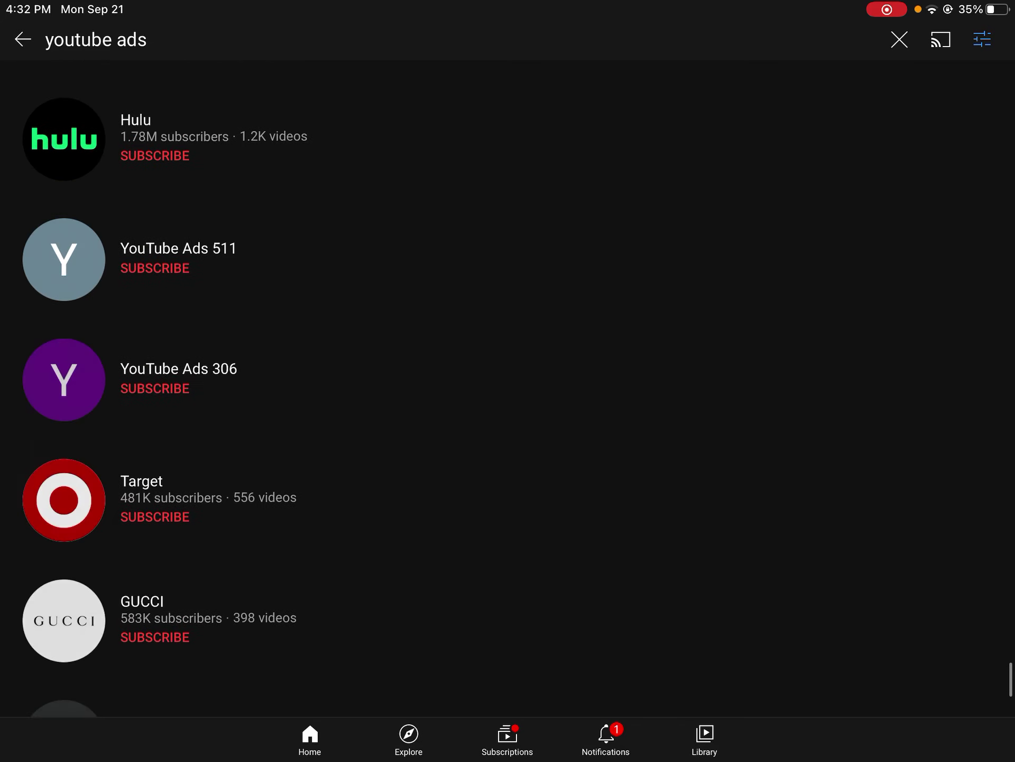
pyautogui.scroll(5, 508, 381)
pyautogui.scroll(5, 508, 381)
pyautogui.scroll(1, 508, 380)
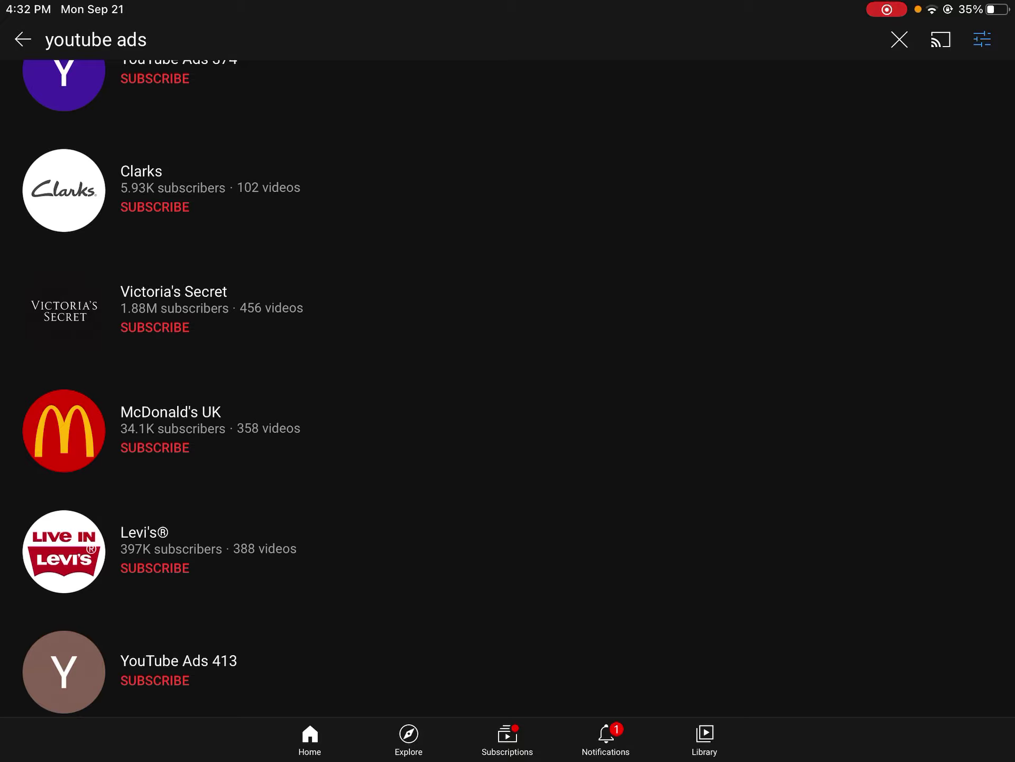
pyautogui.scroll(-10, 508, 381)
pyautogui.scroll(-10, 508, 381)
pyautogui.scroll(-10, 509, 381)
pyautogui.scroll(-10, 508, 381)
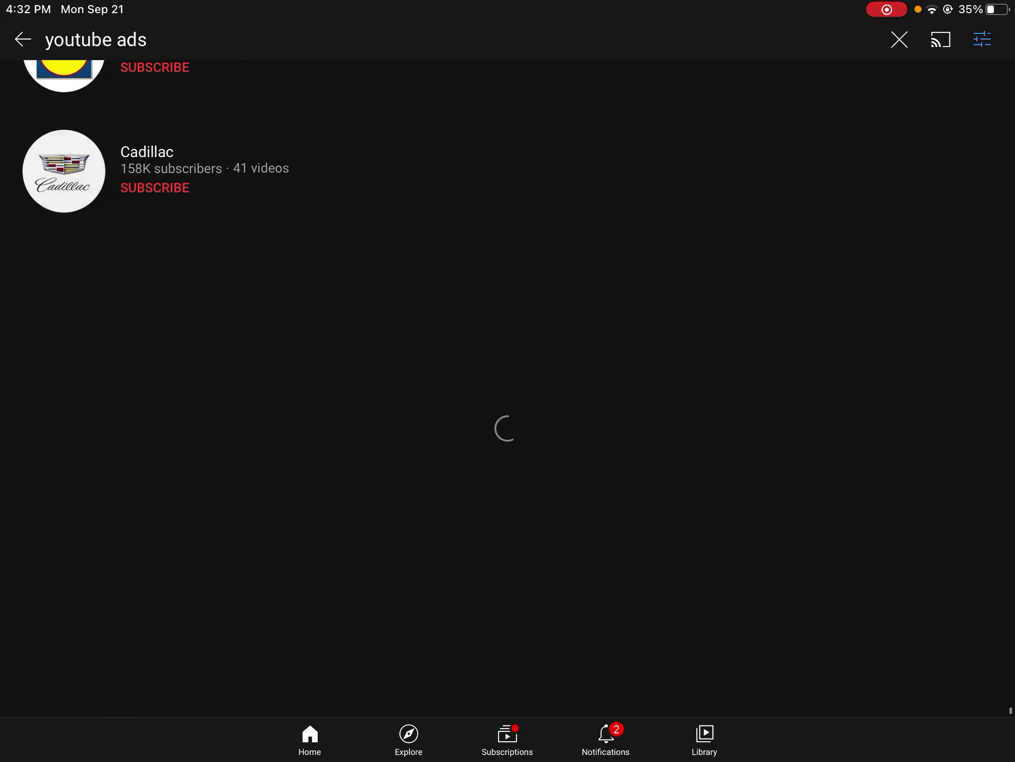
pyautogui.scroll(-10, 508, 382)
pyautogui.scroll(-10, 507, 381)
pyautogui.scroll(-10, 508, 381)
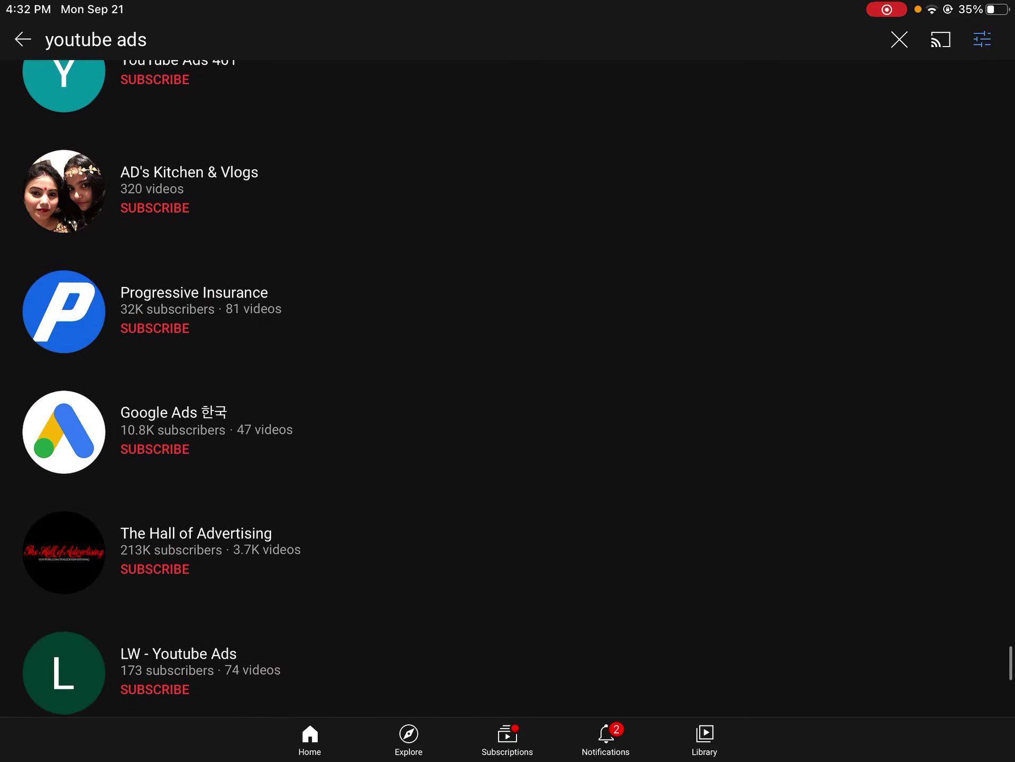
pyautogui.scroll(-10, 508, 381)
pyautogui.scroll(-10, 508, 381)
pyautogui.scroll(-10, 508, 381)
pyautogui.scroll(-10, 508, 380)
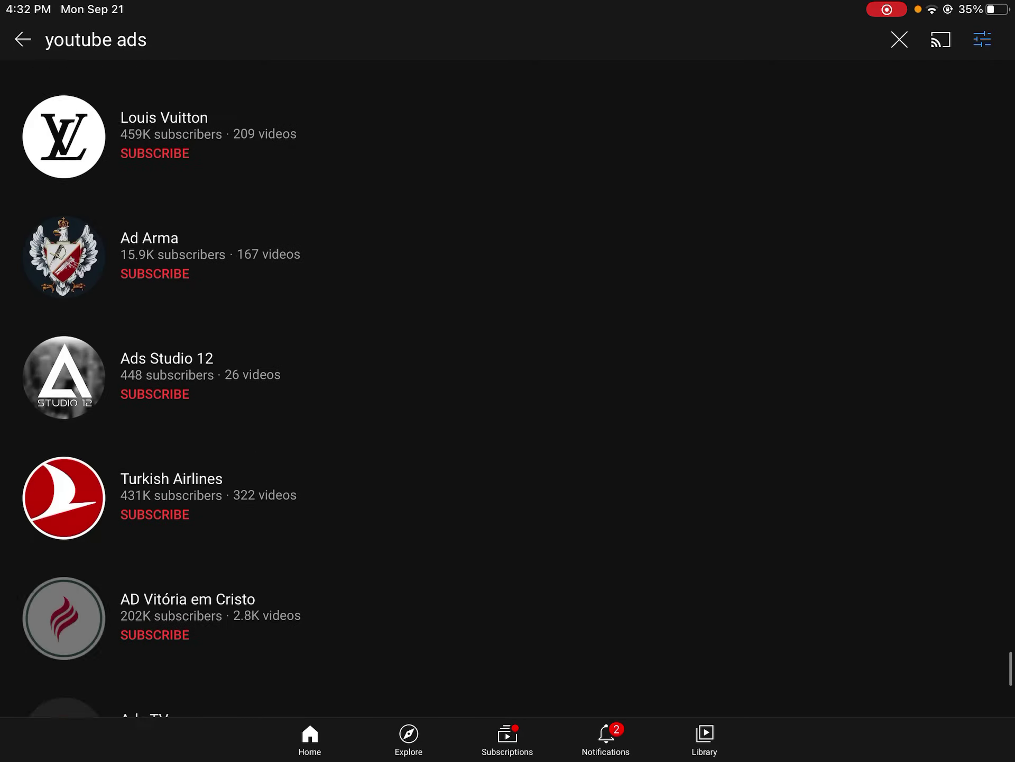
pyautogui.scroll(-10, 508, 381)
pyautogui.scroll(-10, 508, 381)
pyautogui.scroll(1, 508, 381)
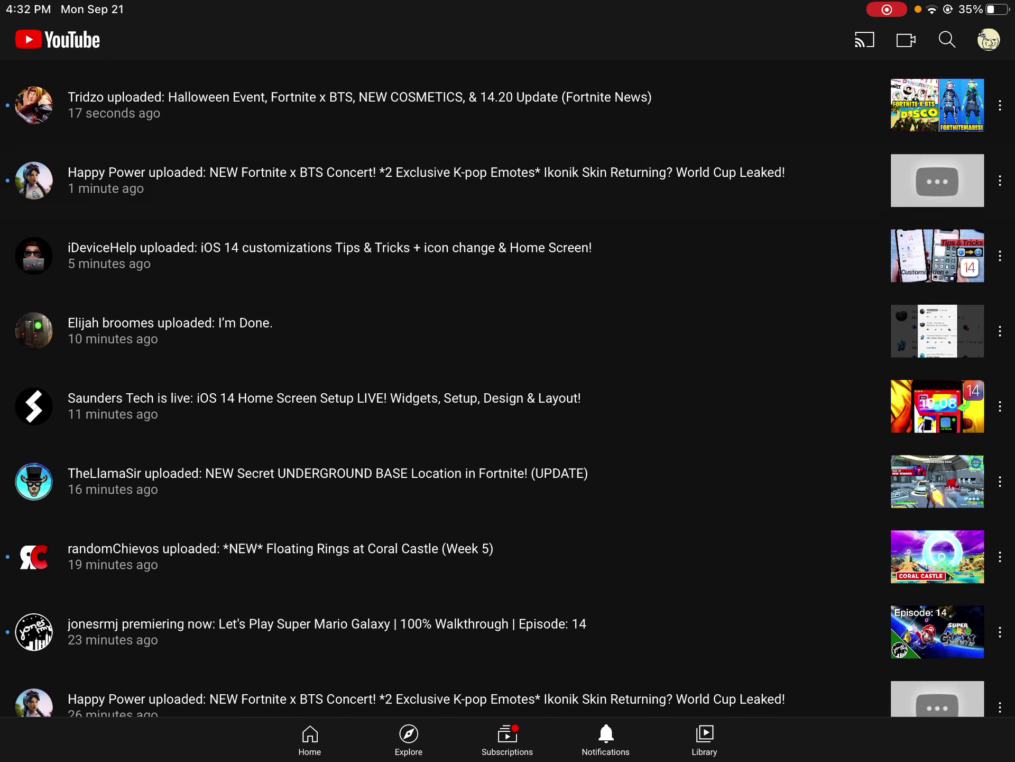
pyautogui.click(426, 172)
pyautogui.click(22, 39)
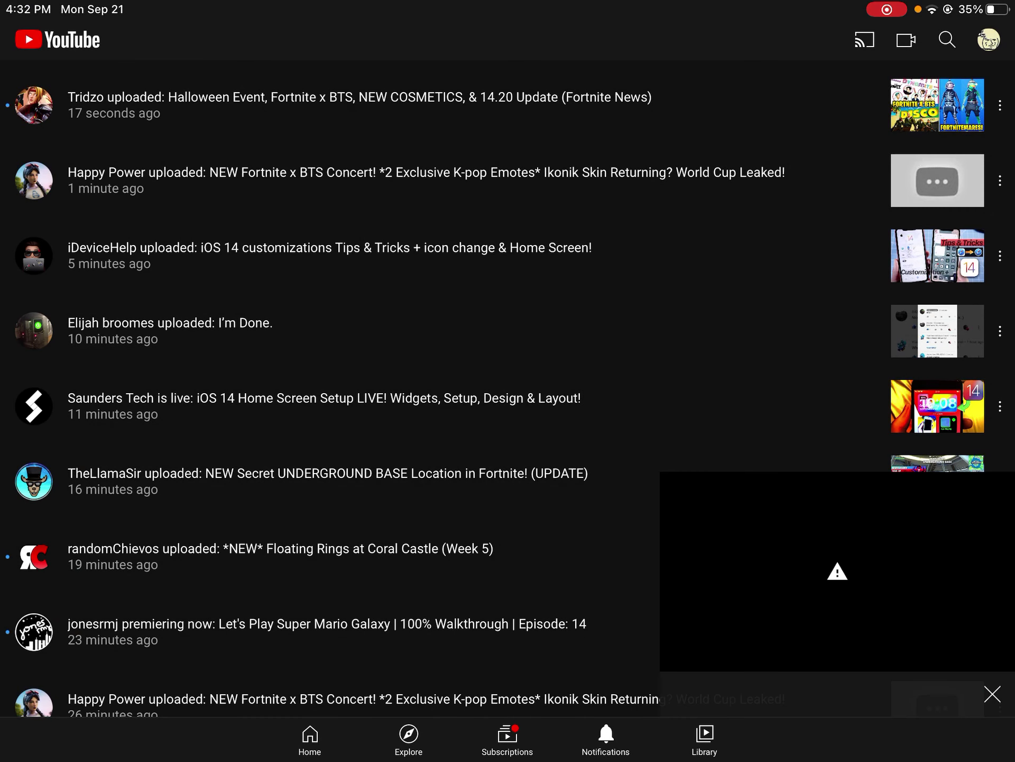
pyautogui.click(992, 693)
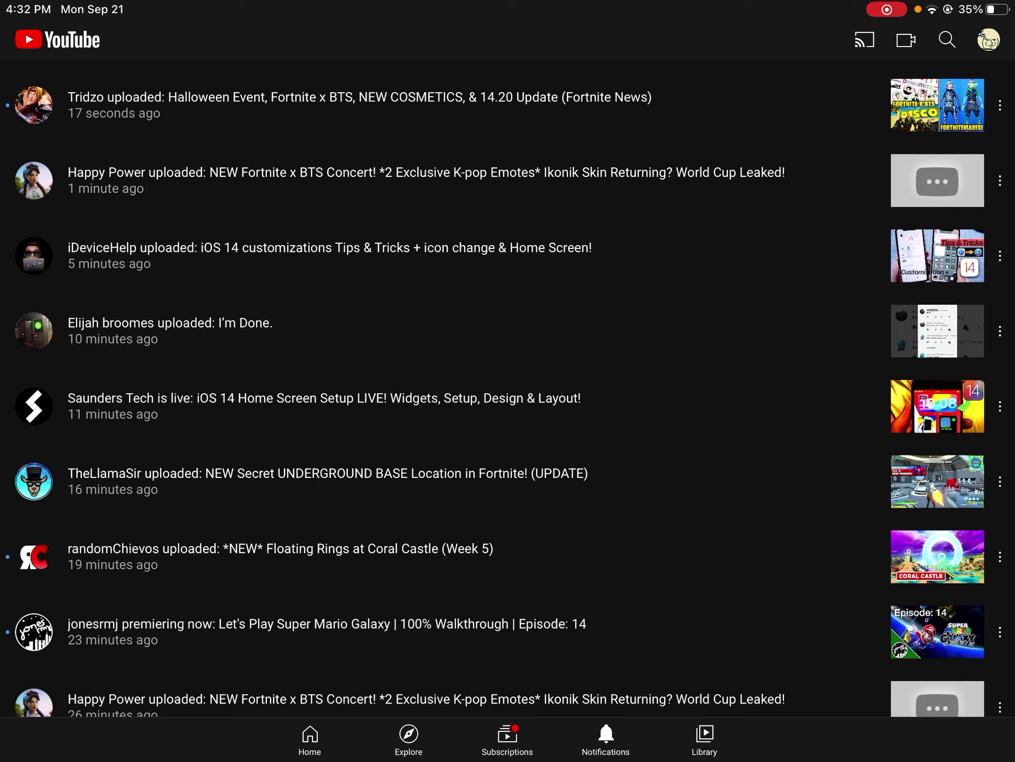